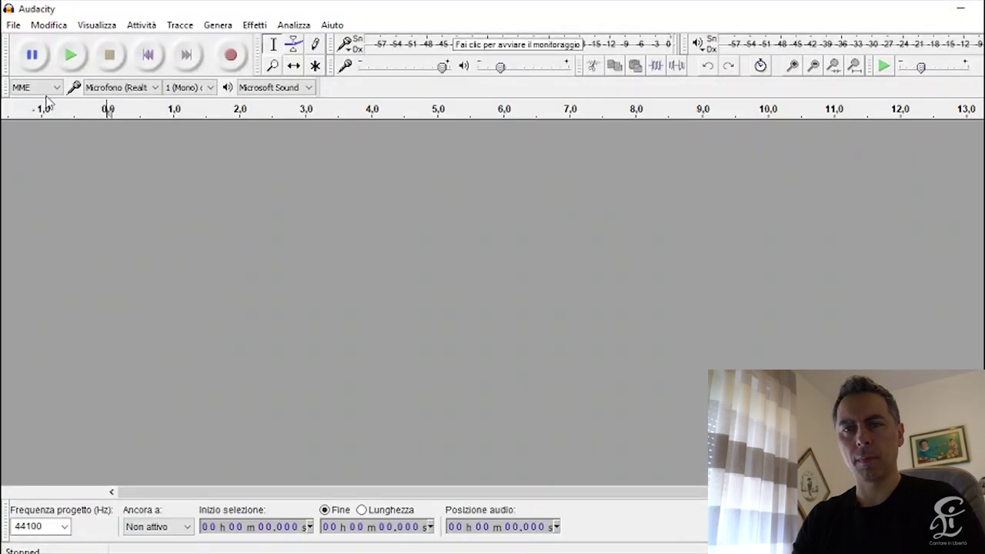
# Step: Import the audio file Mare d'amare from the Desktop, making a copy of it before editing
pyautogui.click(14, 25)
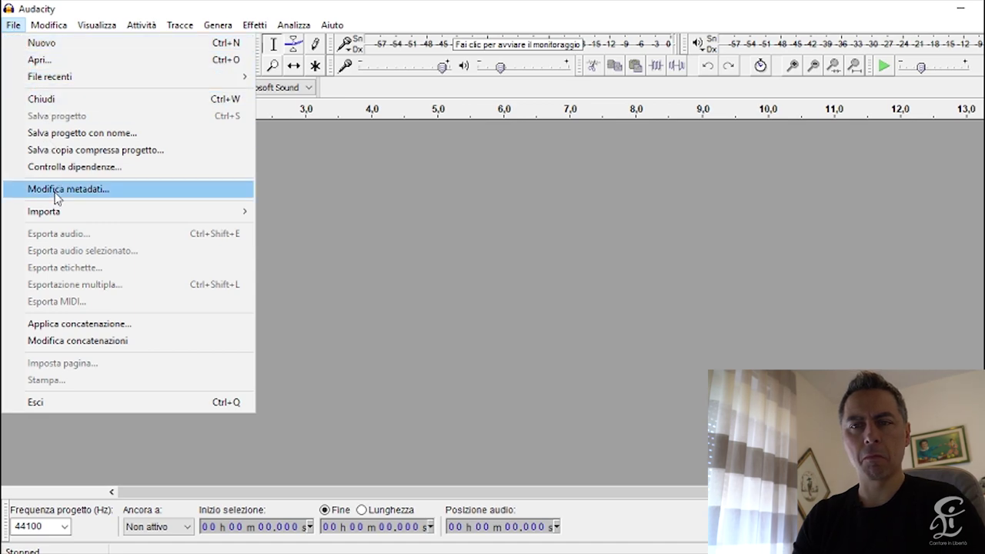
pyautogui.moveTo(213, 212)
pyautogui.click(296, 212)
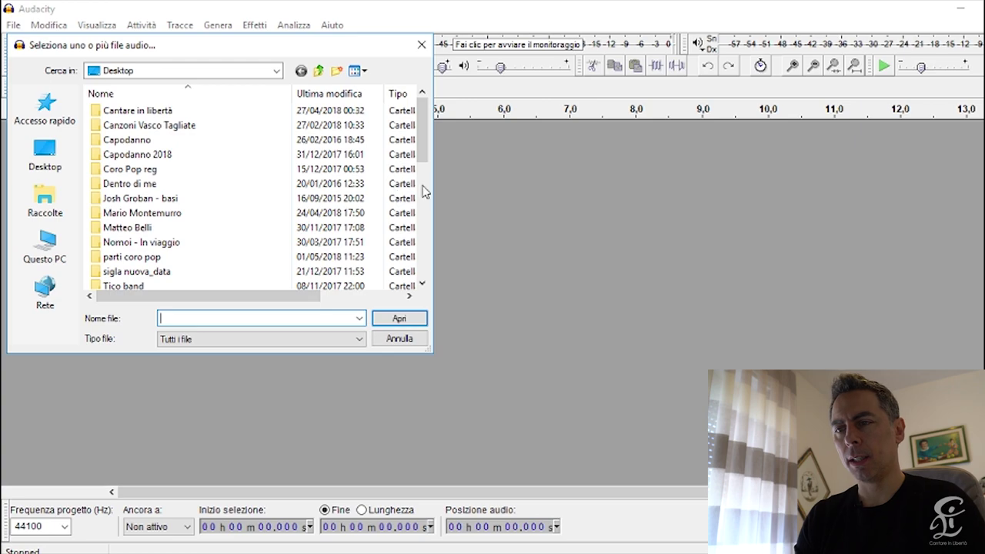
pyautogui.moveTo(425, 131); pyautogui.dragTo(425, 240)
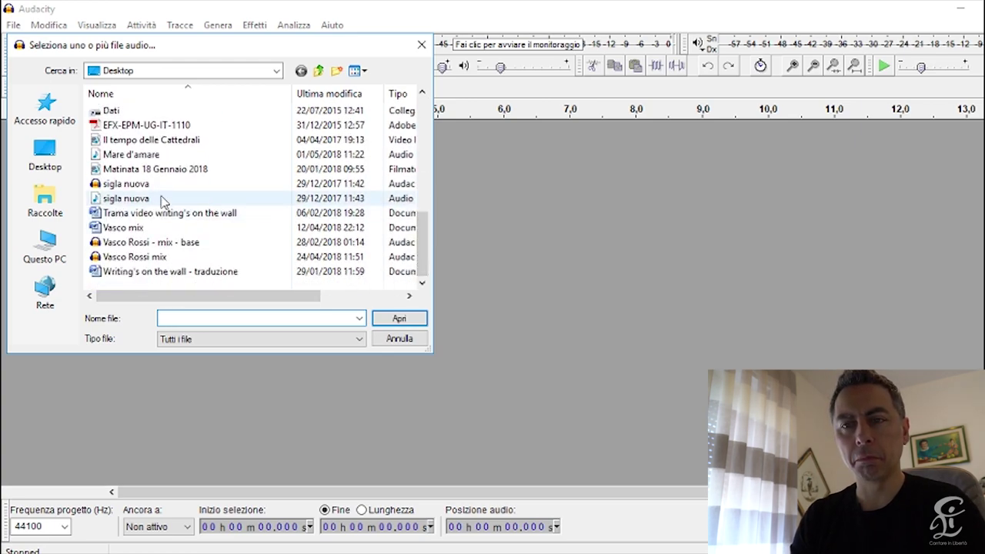
pyautogui.doubleClick(164, 154)
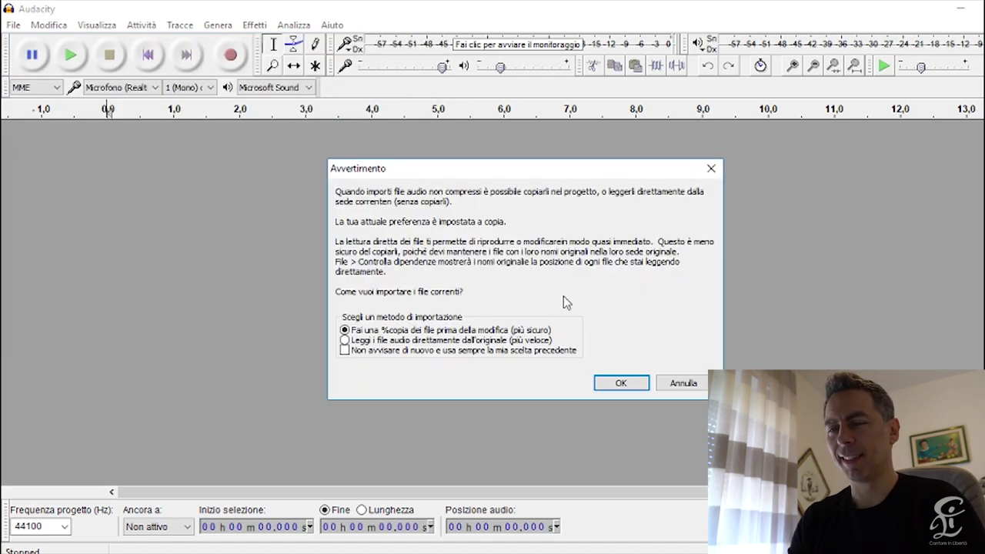
pyautogui.click(609, 383)
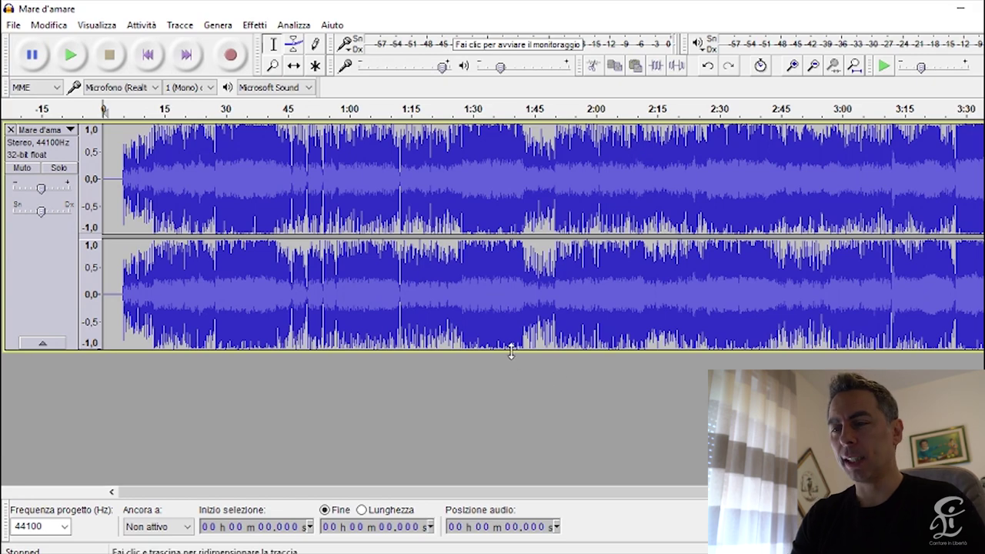
# Step: Reduce the height of the imported stereo track and listen to its beginning
pyautogui.moveTo(513, 324); pyautogui.dragTo(513, 307)
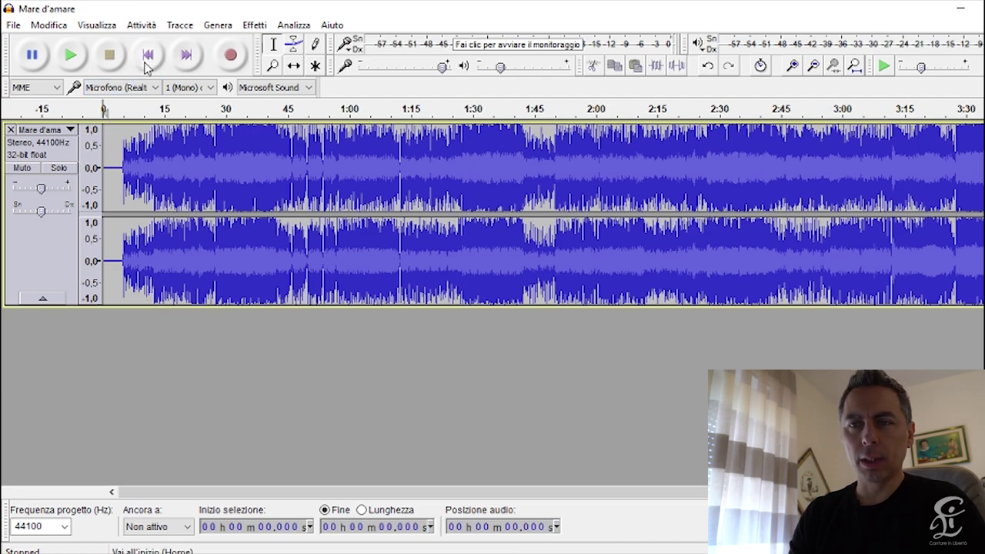
pyautogui.press('space')
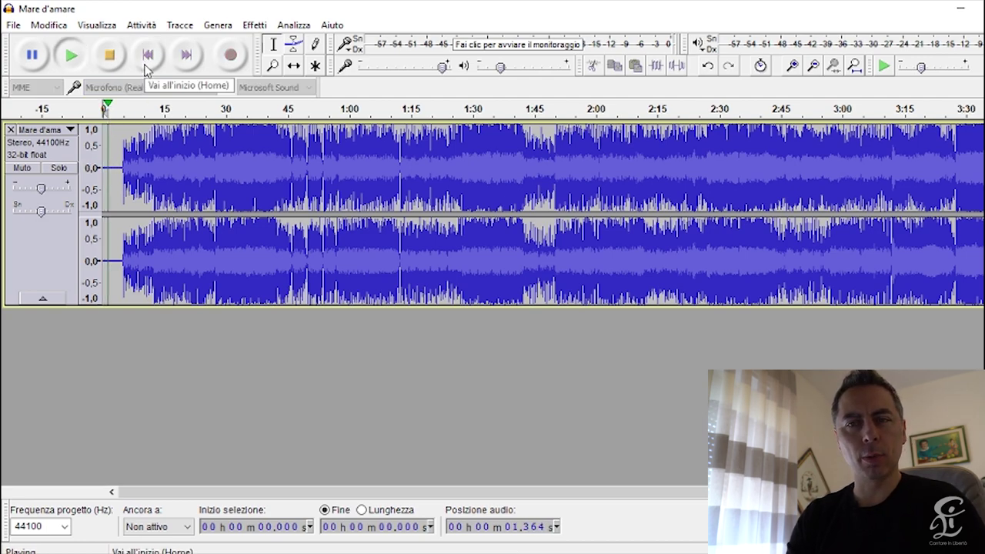
pyautogui.press('space')
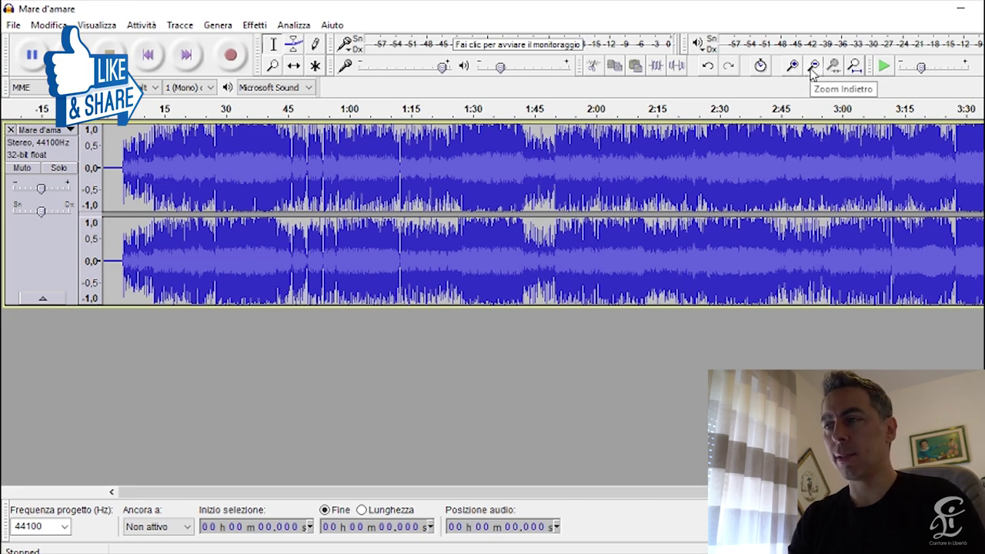
# Step: Place the cursor precisely where the music begins after the opening silence, at about 5.022 seconds
pyautogui.click(125, 163)
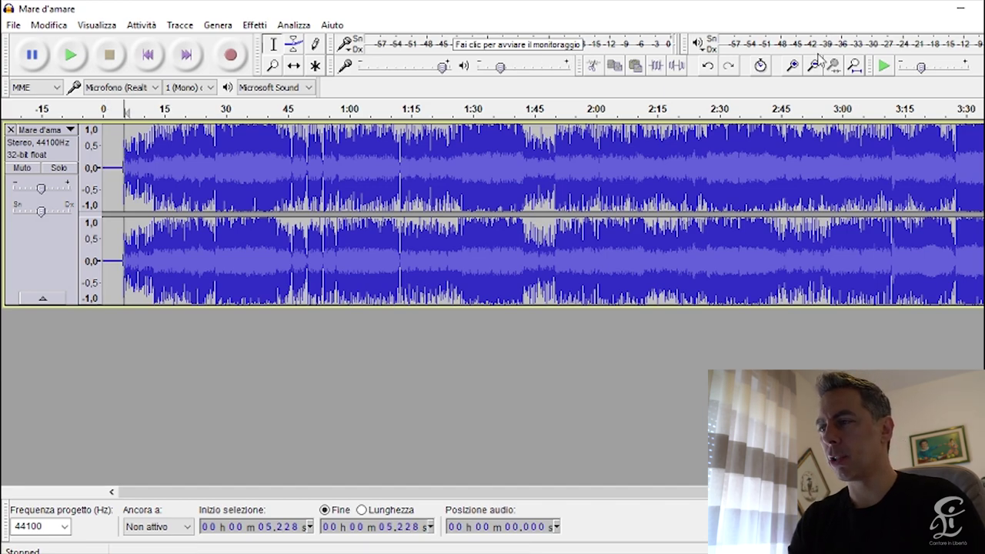
pyautogui.click(793, 67)
pyautogui.click(793, 67)
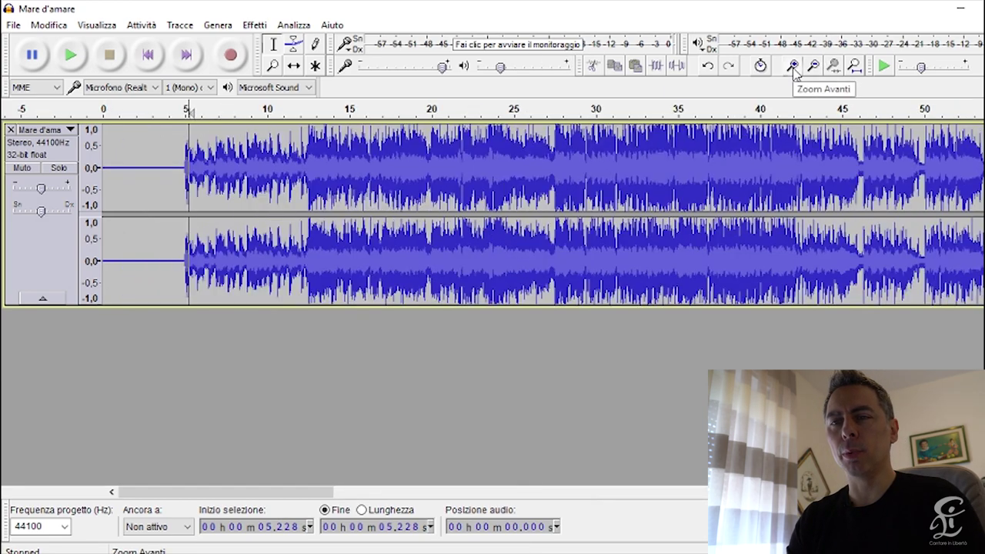
pyautogui.click(793, 68)
pyautogui.click(793, 68)
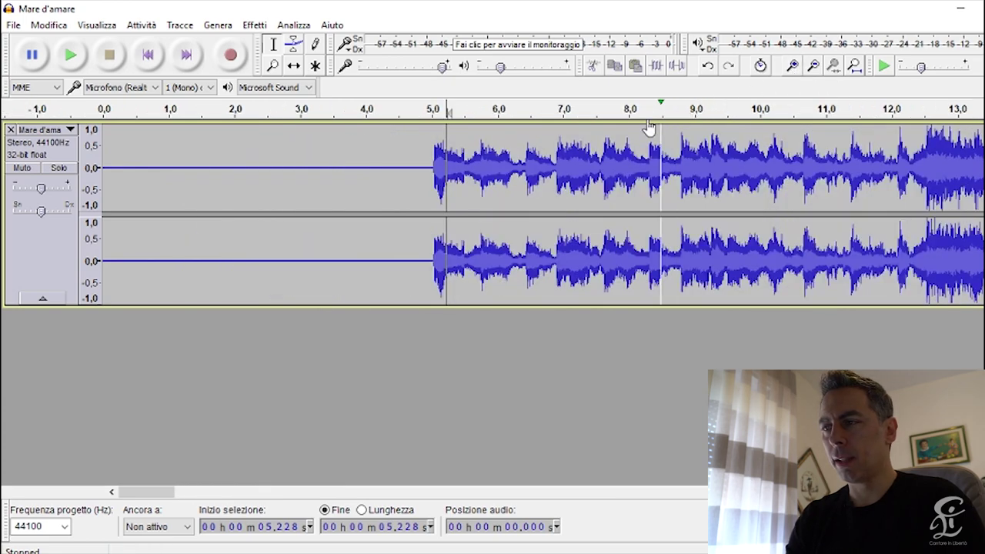
pyautogui.click(433, 165)
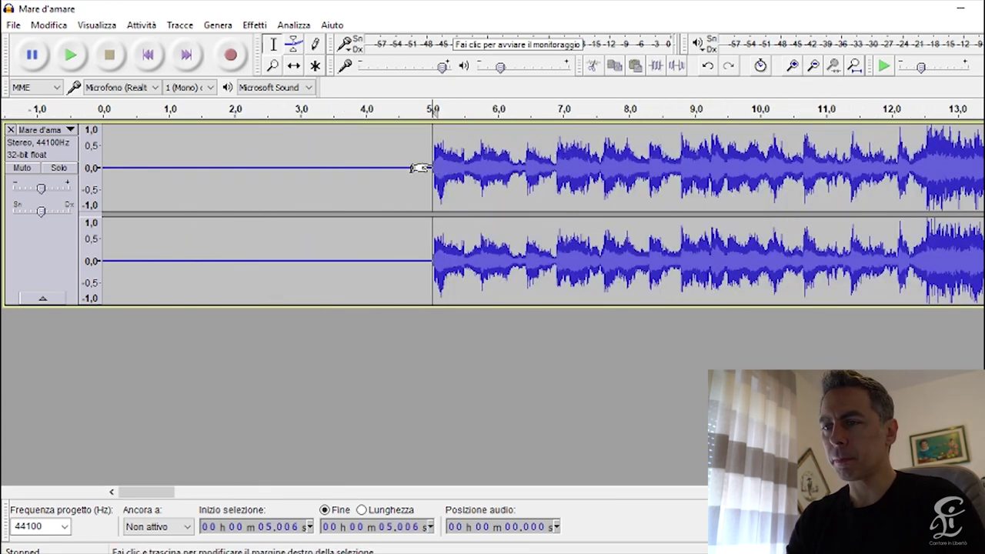
pyautogui.click(793, 68)
pyautogui.click(793, 67)
pyautogui.click(794, 67)
pyautogui.click(794, 71)
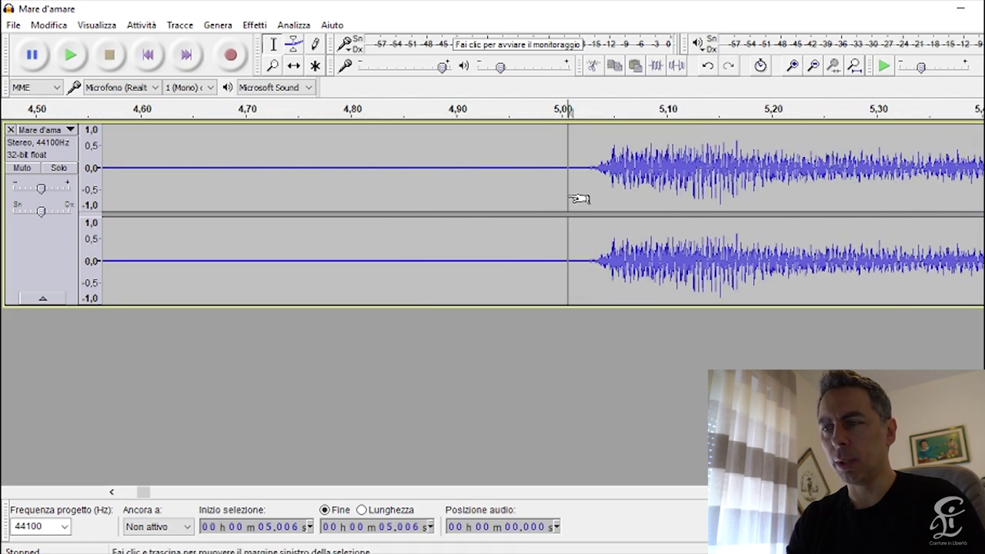
pyautogui.click(582, 176)
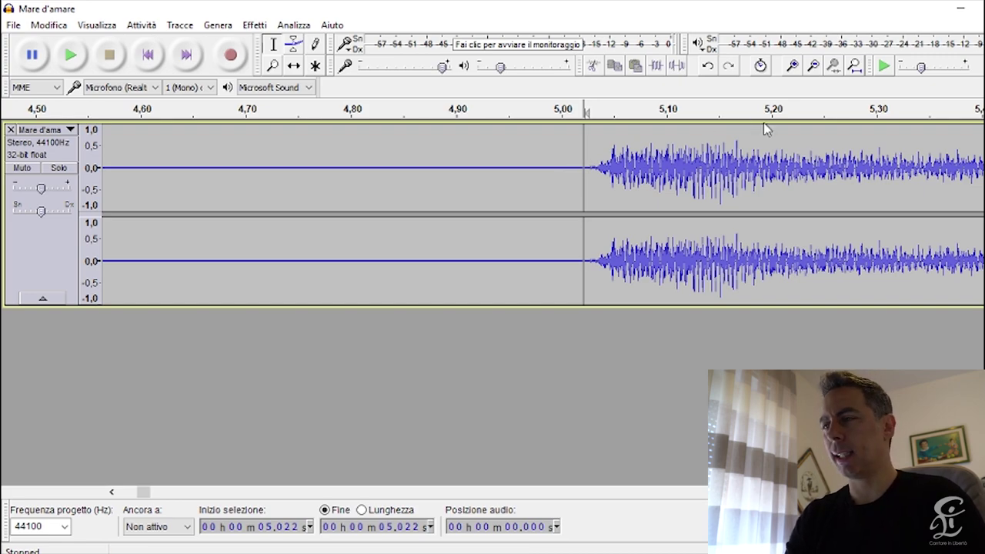
# Step: Delete the opening silence from 0 to 5.022 seconds and listen to the trimmed beginning
pyautogui.click(855, 67)
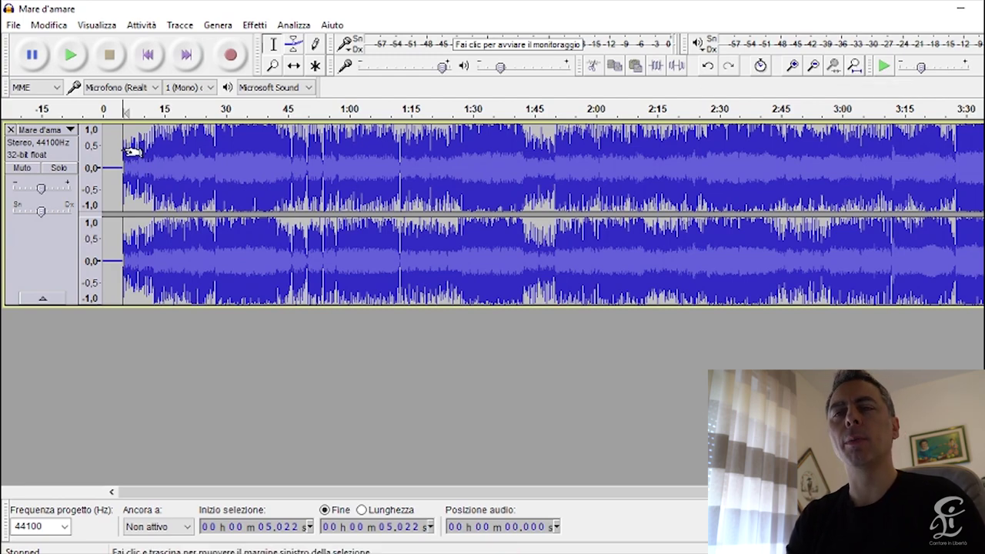
pyautogui.moveTo(127, 153); pyautogui.dragTo(103, 151)
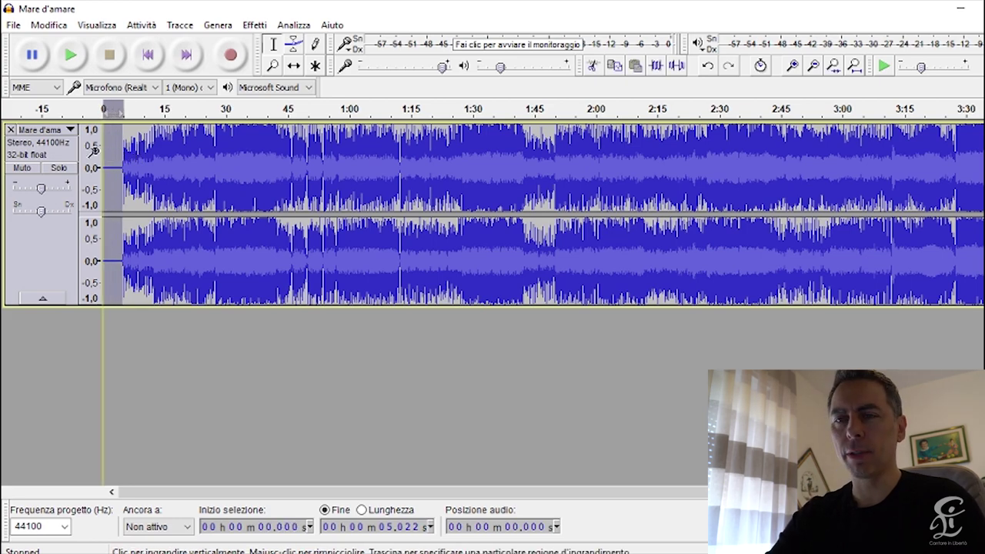
pyautogui.press('Delete')
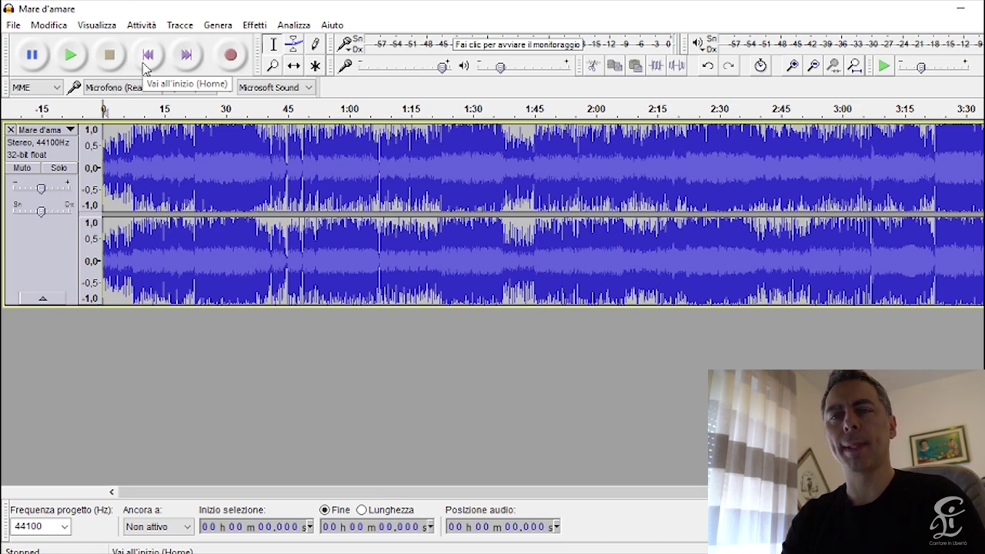
pyautogui.press('space')
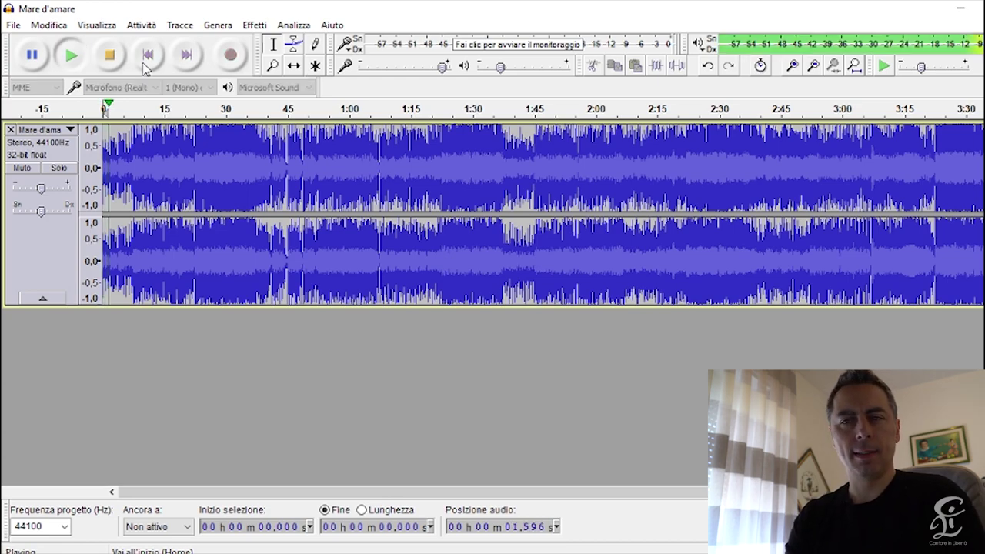
pyautogui.click(143, 63)
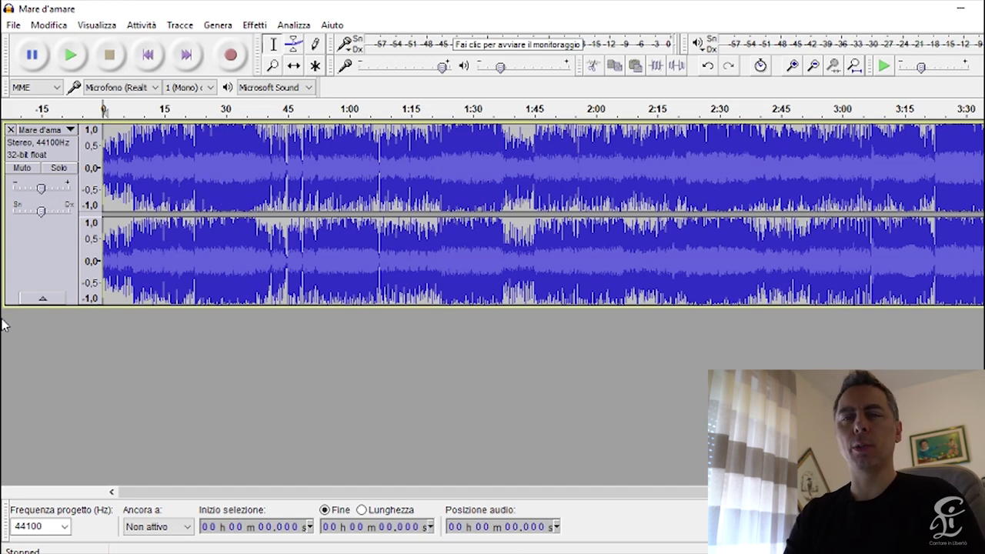
# Step: Select the whole track and change its pitch by -2 semitones without altering the tempo
pyautogui.click(51, 246)
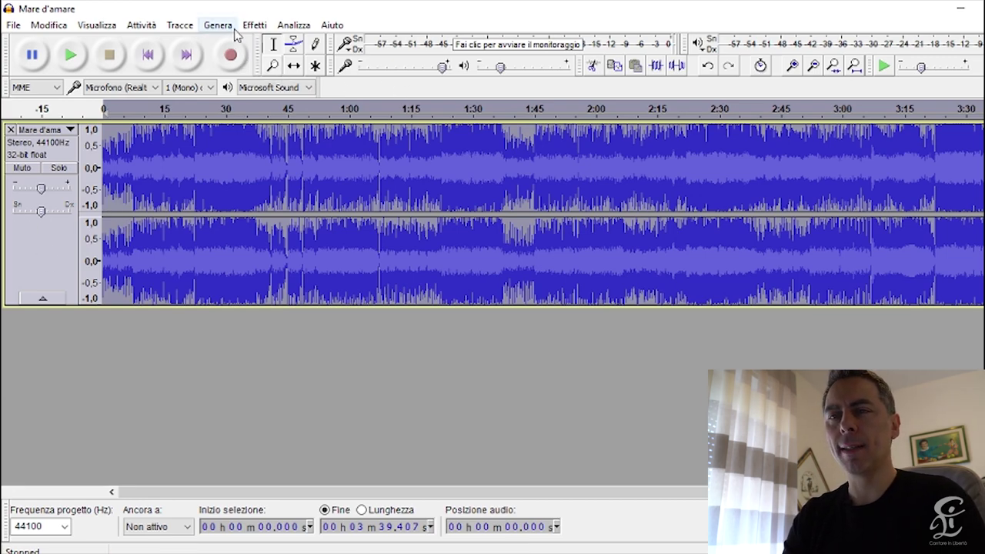
pyautogui.click(256, 25)
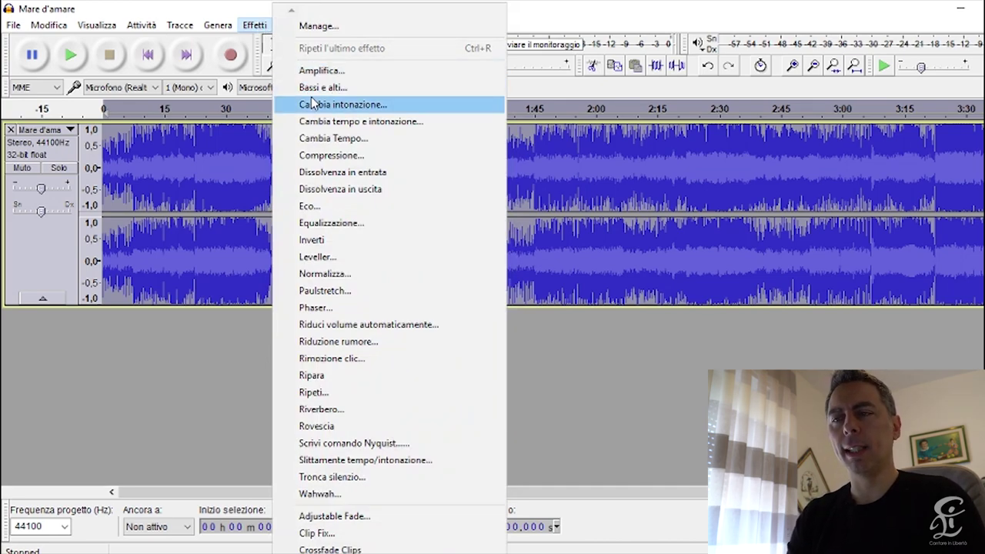
pyautogui.click(382, 110)
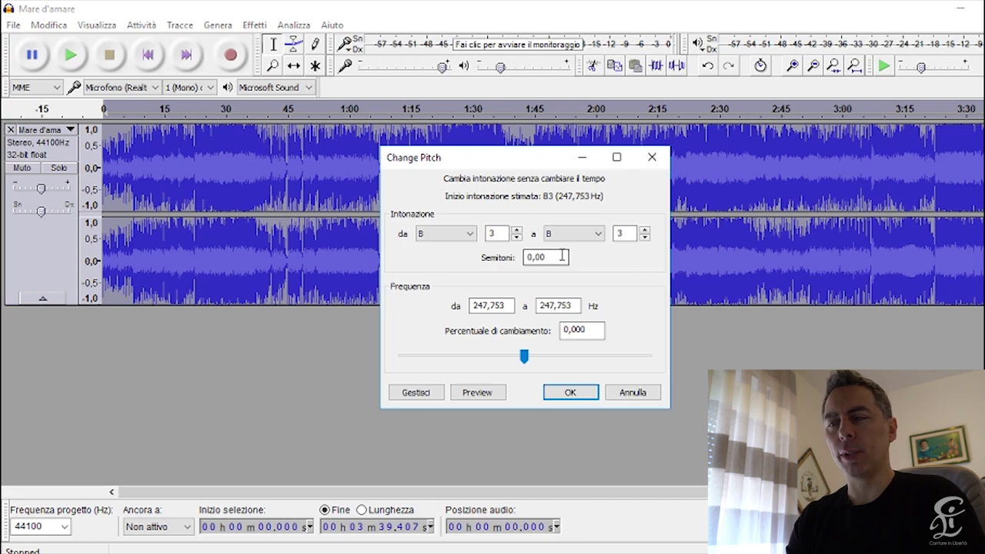
pyautogui.moveTo(550, 257); pyautogui.dragTo(518, 263)
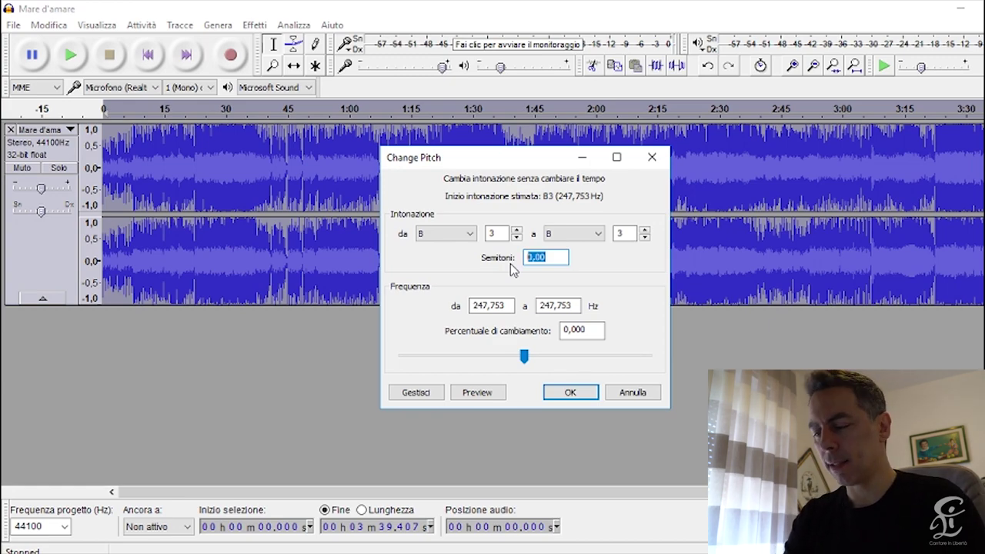
pyautogui.write('-')
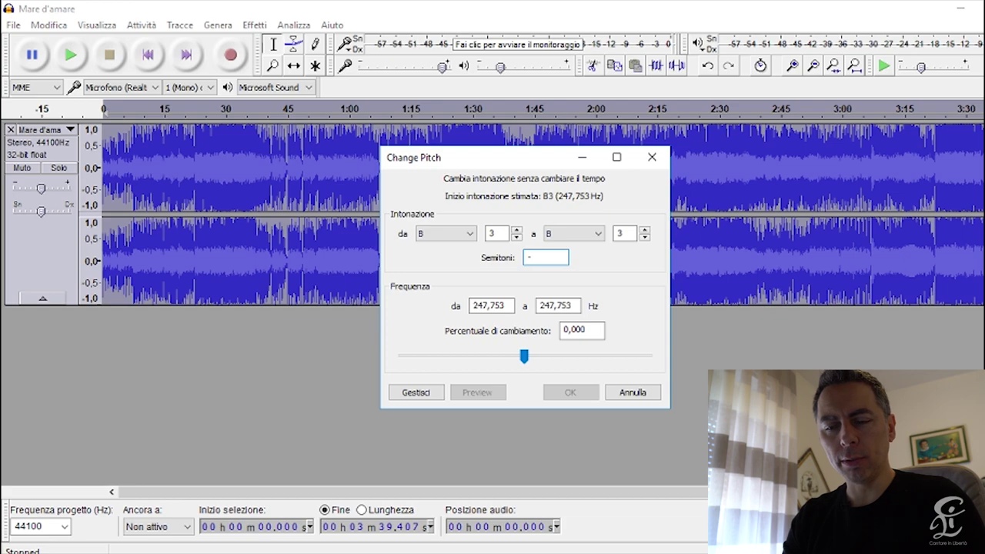
pyautogui.write('1')
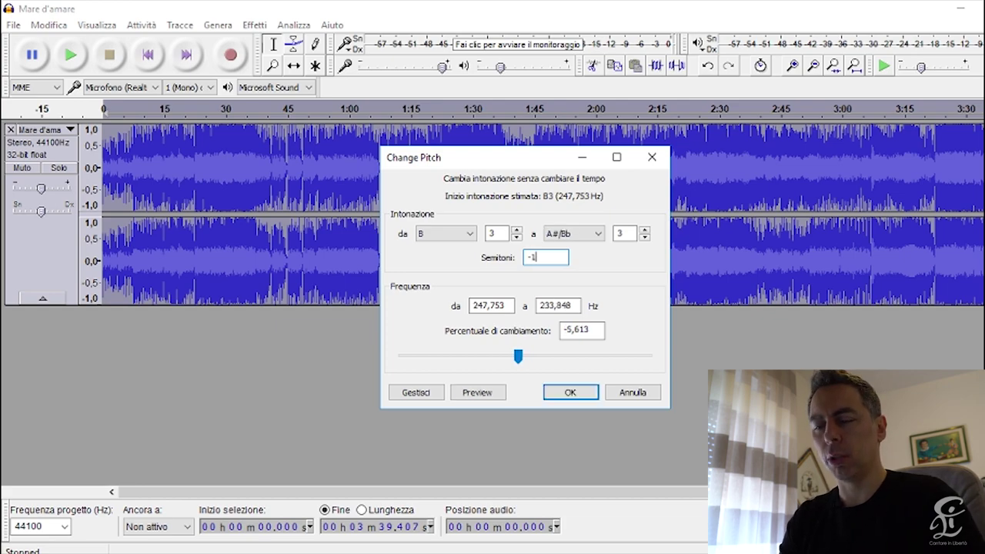
pyautogui.press('BackSpace')
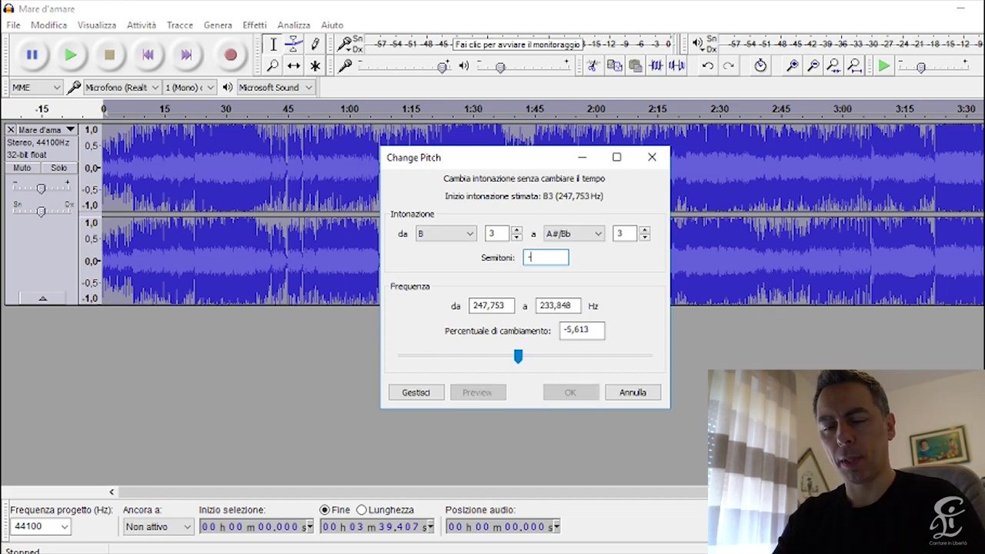
pyautogui.write('2')
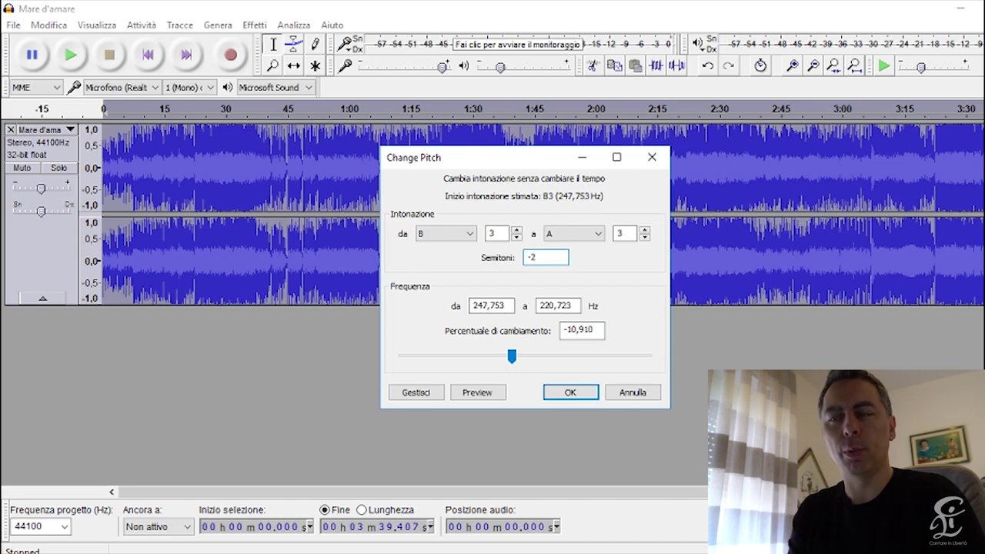
pyautogui.press('BackSpace')
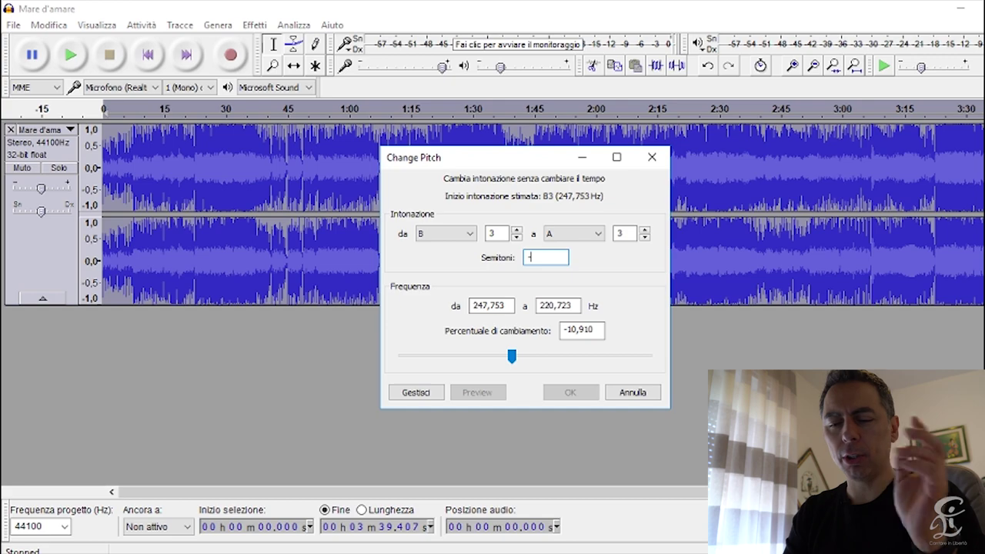
pyautogui.write('2')
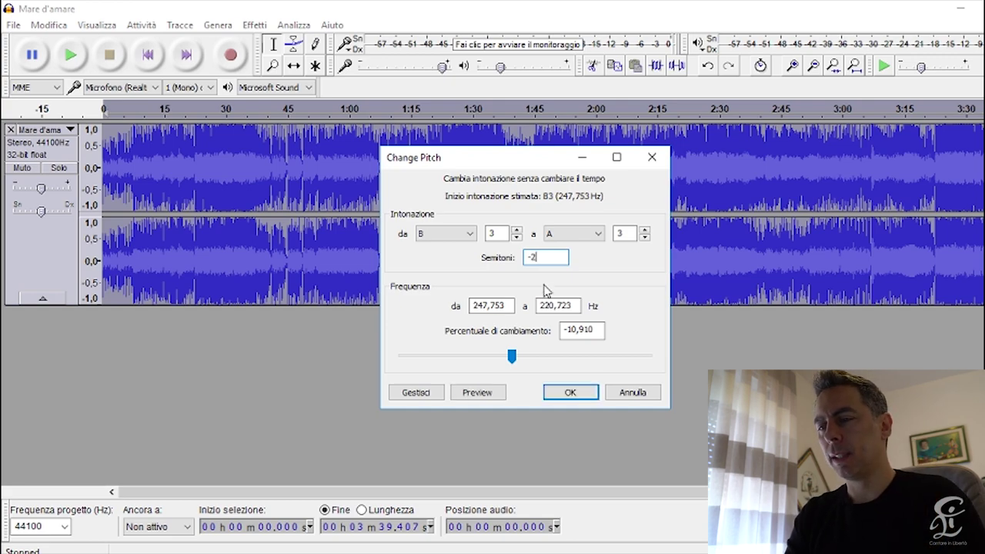
pyautogui.click(570, 391)
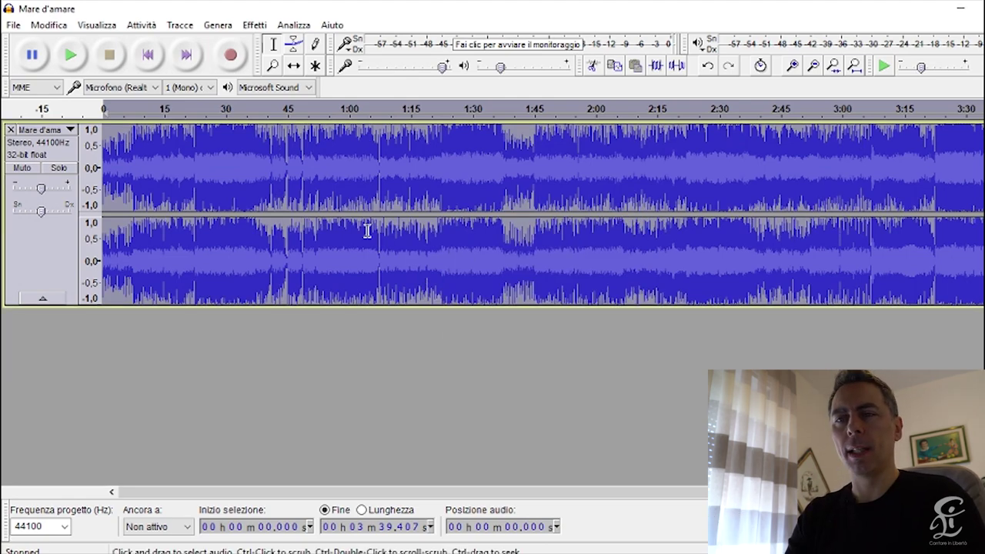
# Step: Listen to the pitch-shifted track from the start and undo the pitch change
pyautogui.click(147, 60)
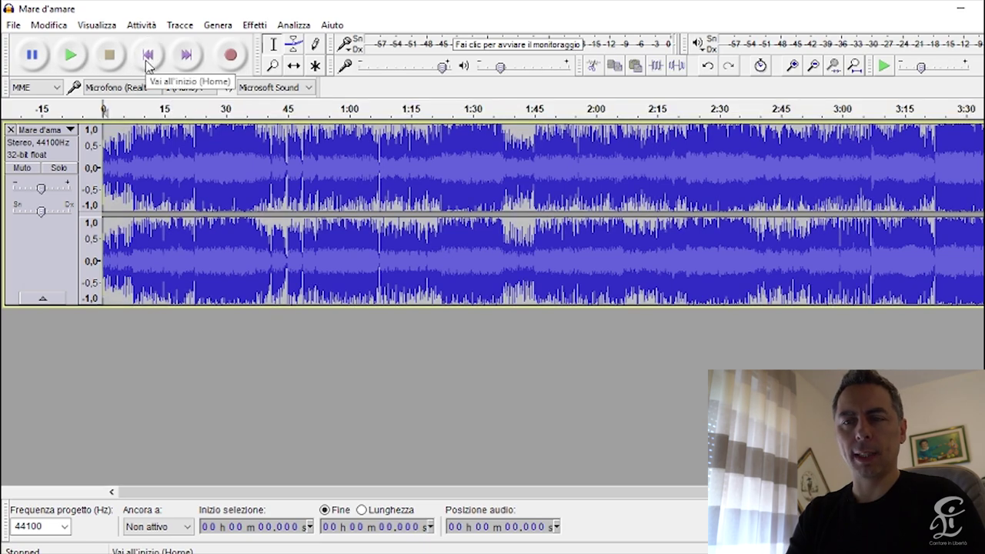
pyautogui.press('space')
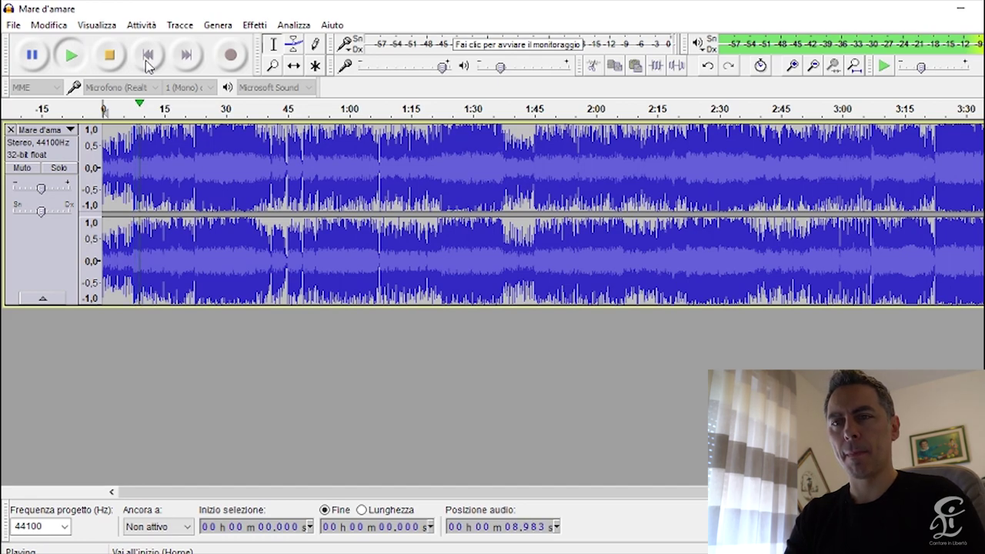
pyautogui.click(149, 58)
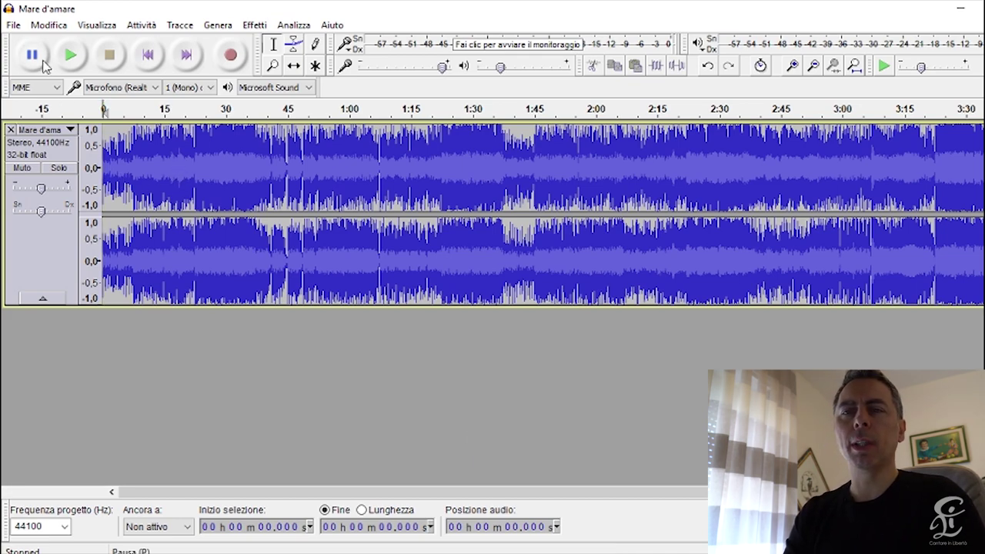
pyautogui.click(35, 30)
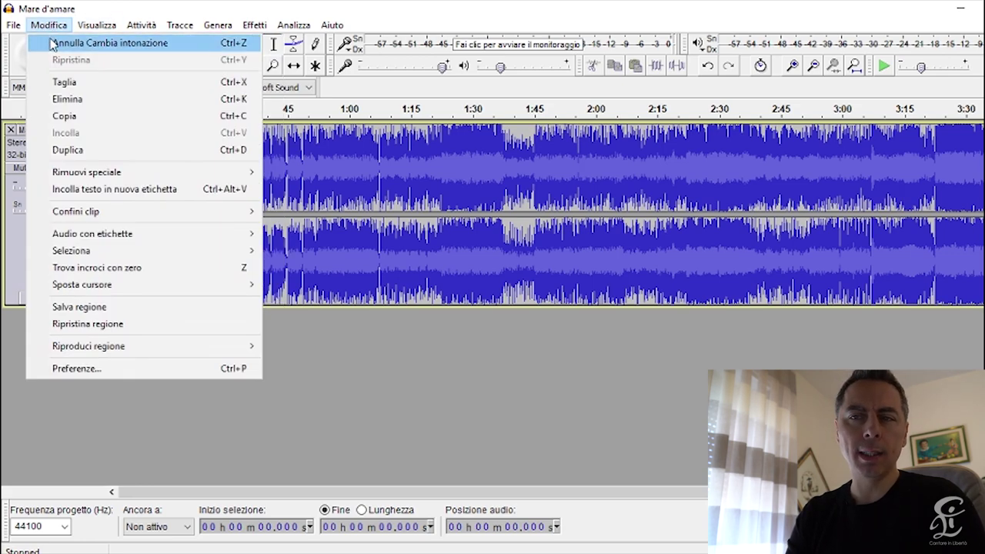
pyautogui.click(54, 44)
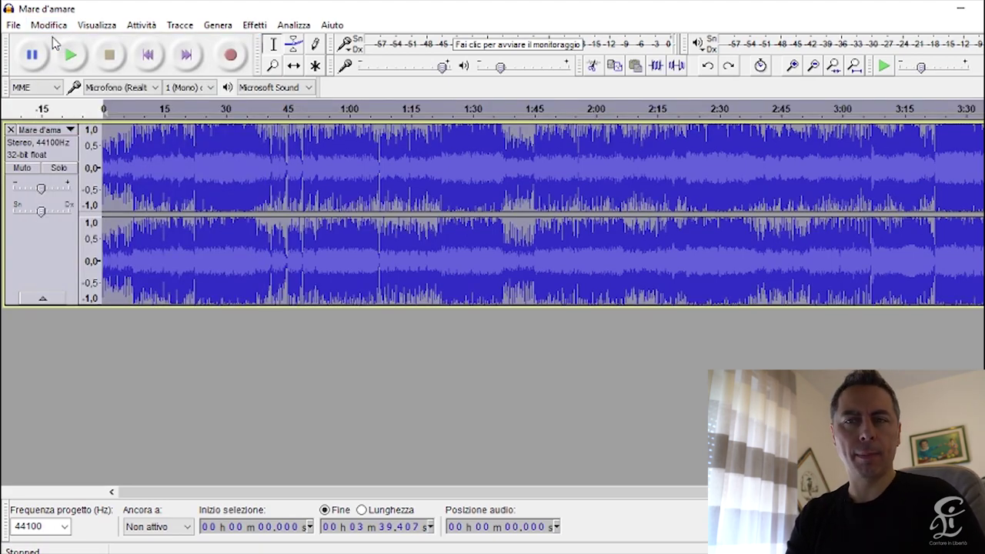
pyautogui.click(49, 25)
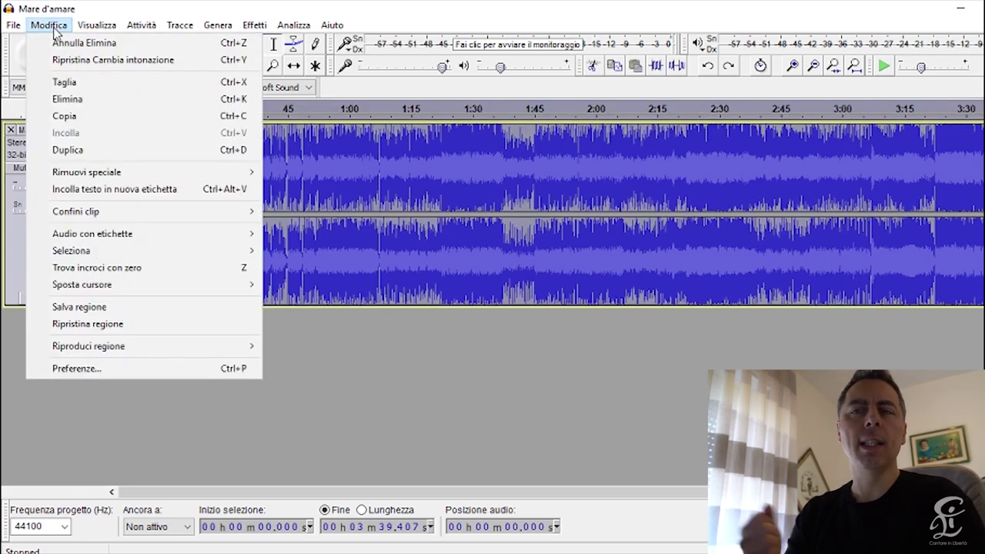
pyautogui.click(49, 24)
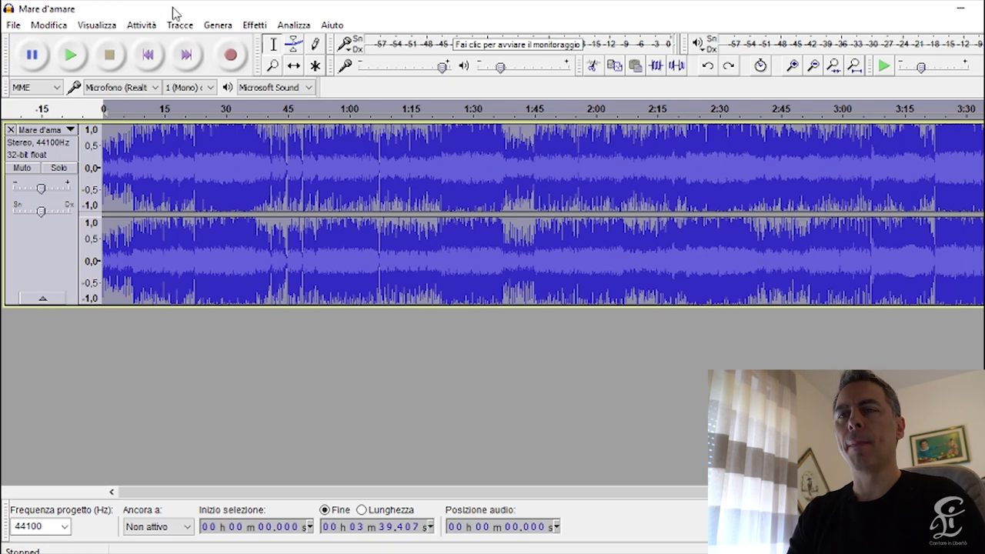
# Step: Speed up the whole track by 22.641 percent with Change Tempo, keeping its pitch
pyautogui.click(255, 25)
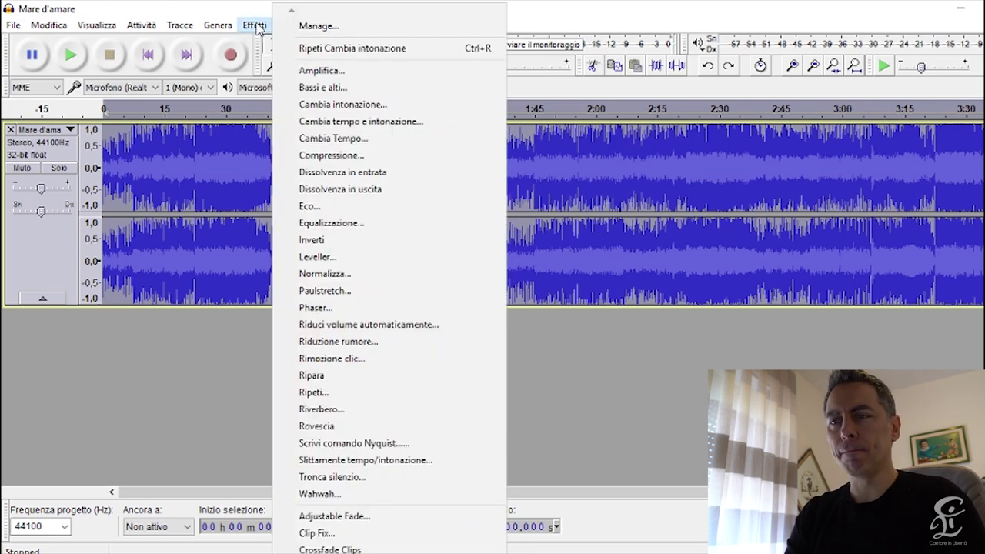
pyautogui.click(358, 141)
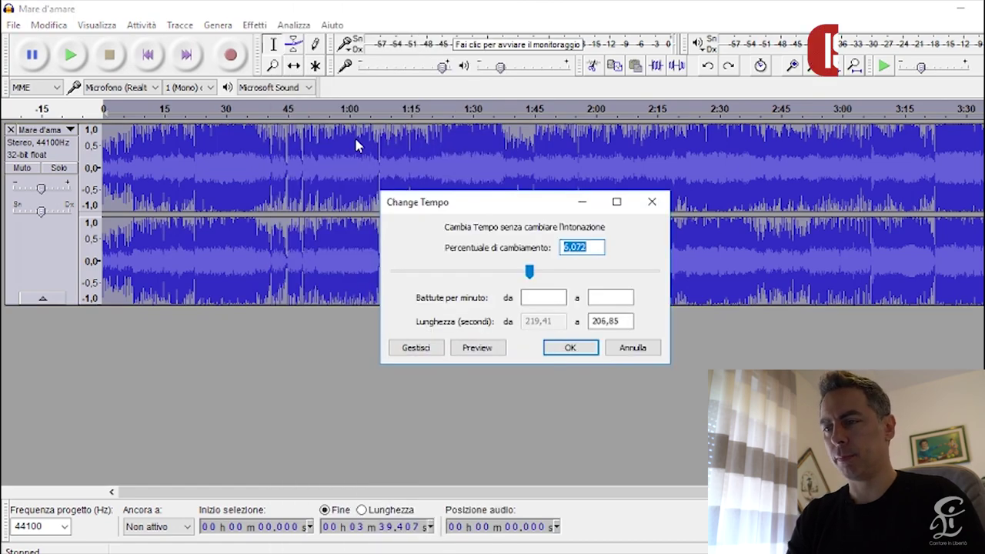
pyautogui.moveTo(536, 285)
pyautogui.mouseDown()
pyautogui.moveTo(562, 283)
pyautogui.moveTo(482, 286)
pyautogui.moveTo(538, 285)
pyautogui.mouseUp()
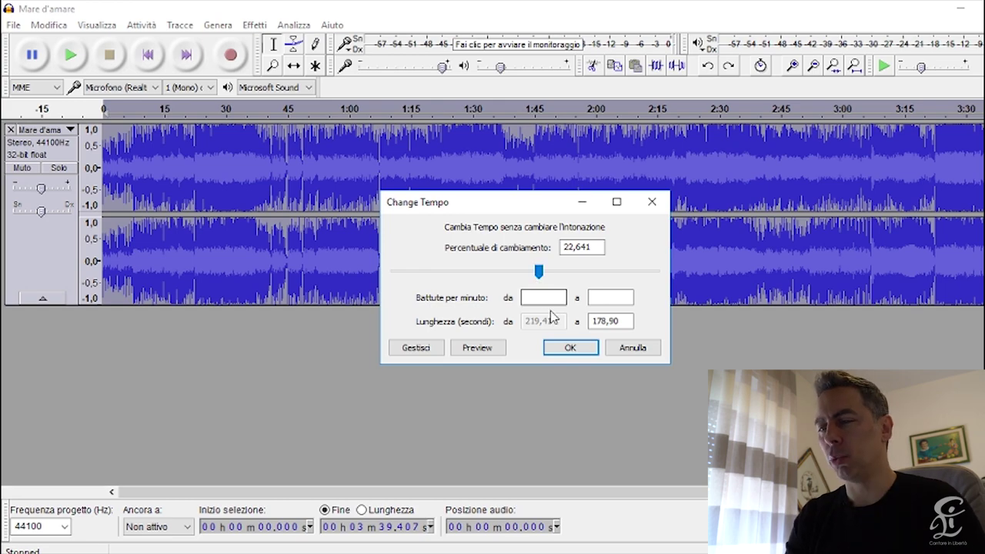
pyautogui.click(562, 351)
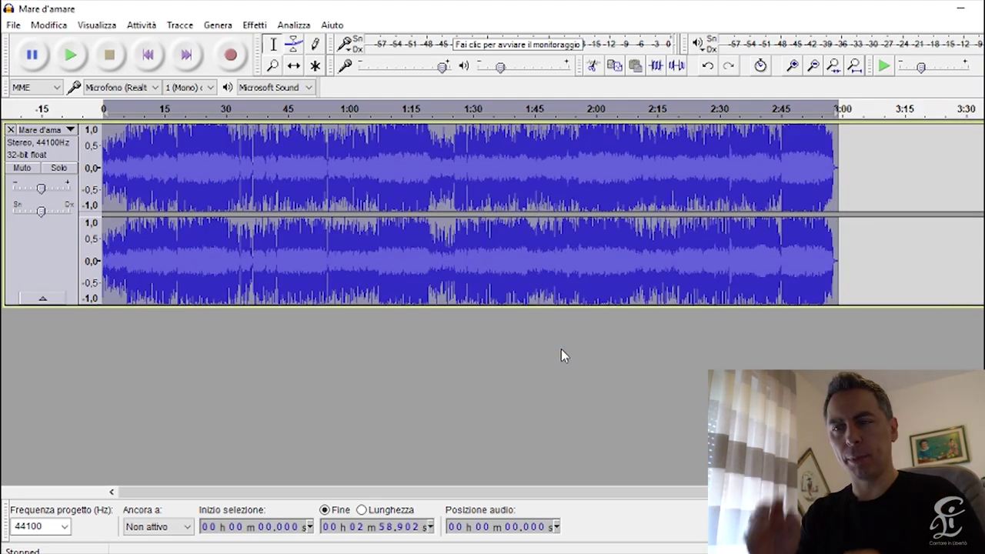
# Step: Listen to the sped-up track from the start and undo the tempo change
pyautogui.press('space')
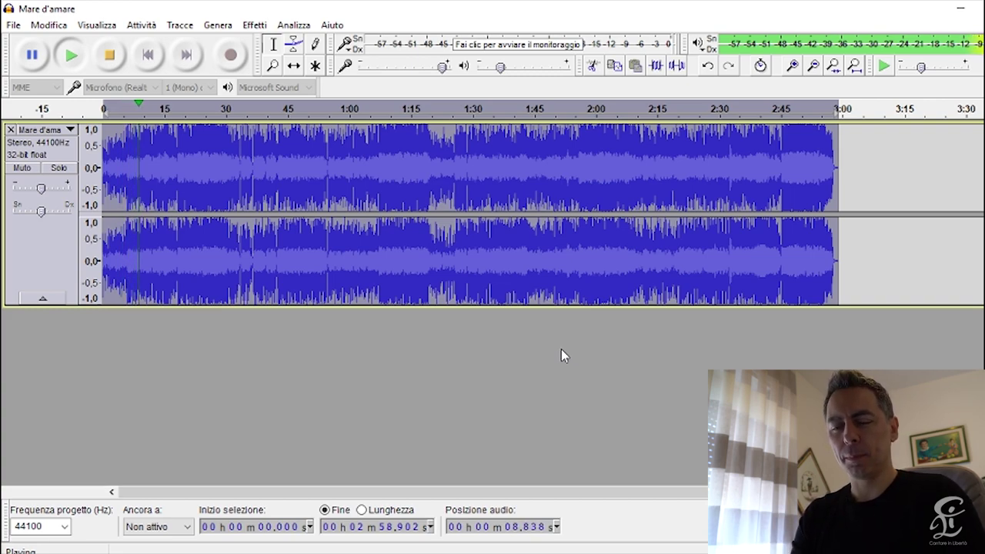
pyautogui.press('space')
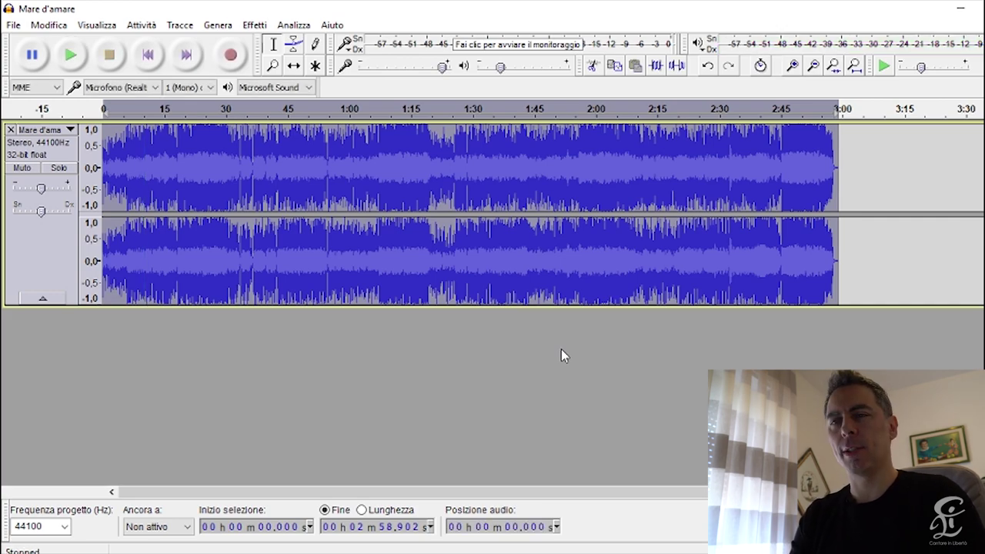
pyautogui.click(50, 26)
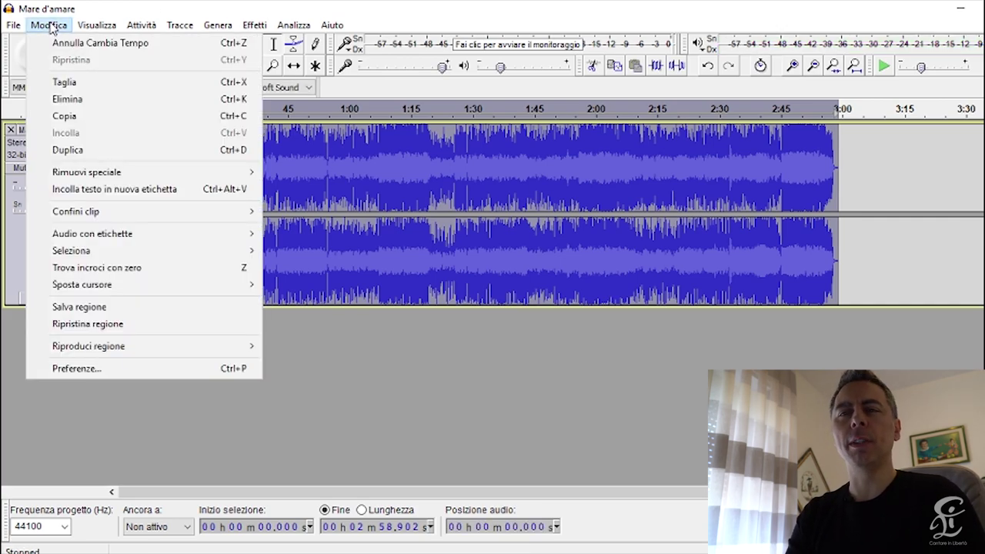
pyautogui.click(53, 43)
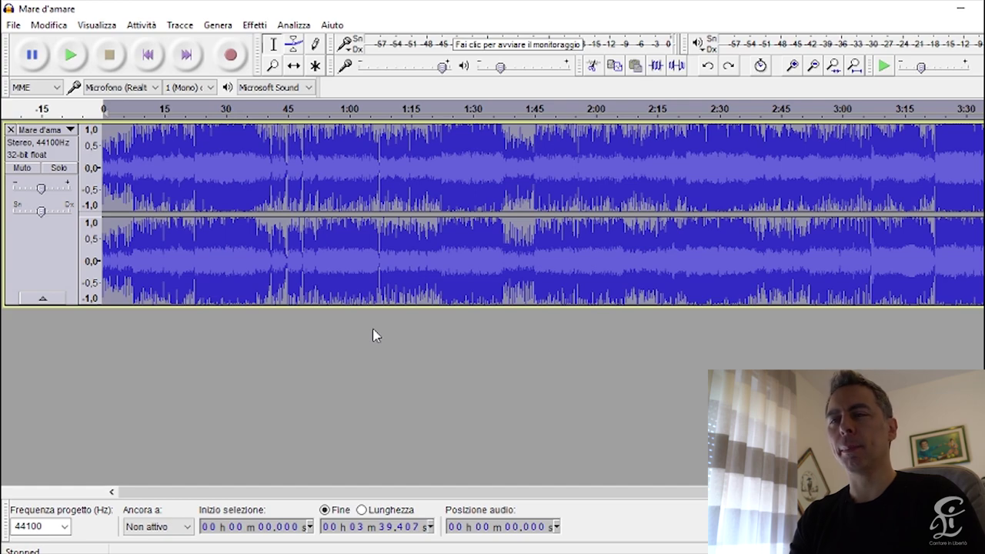
pyautogui.click(14, 26)
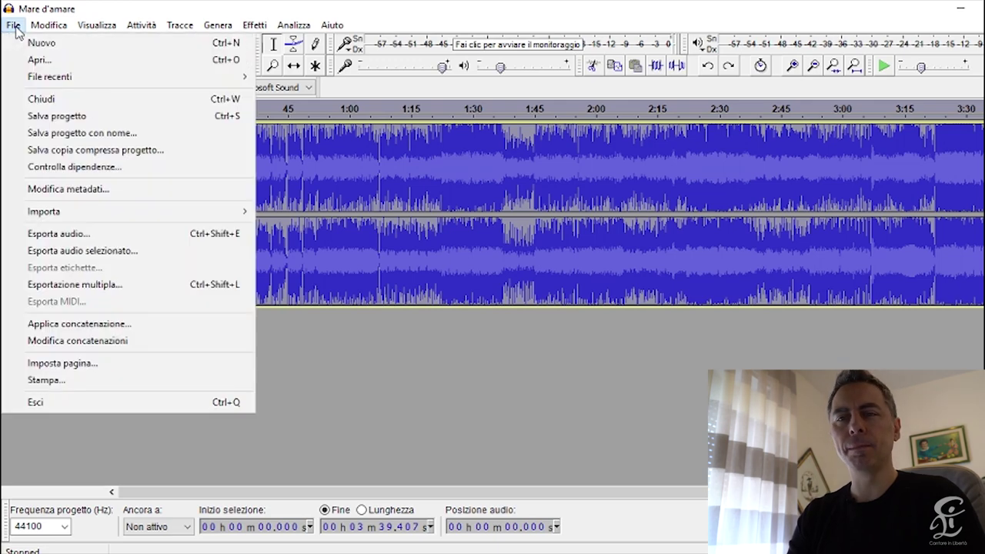
pyautogui.click(57, 137)
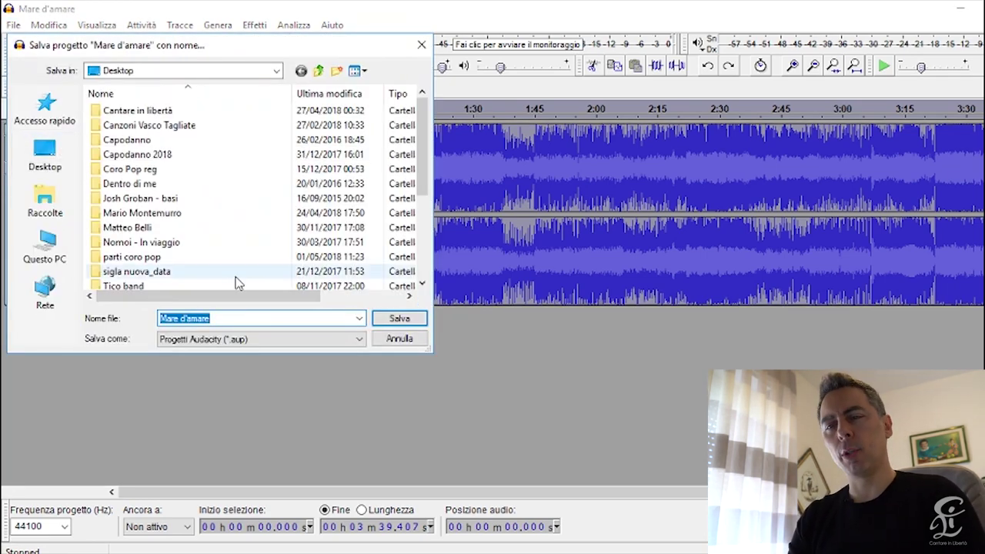
pyautogui.click(237, 318)
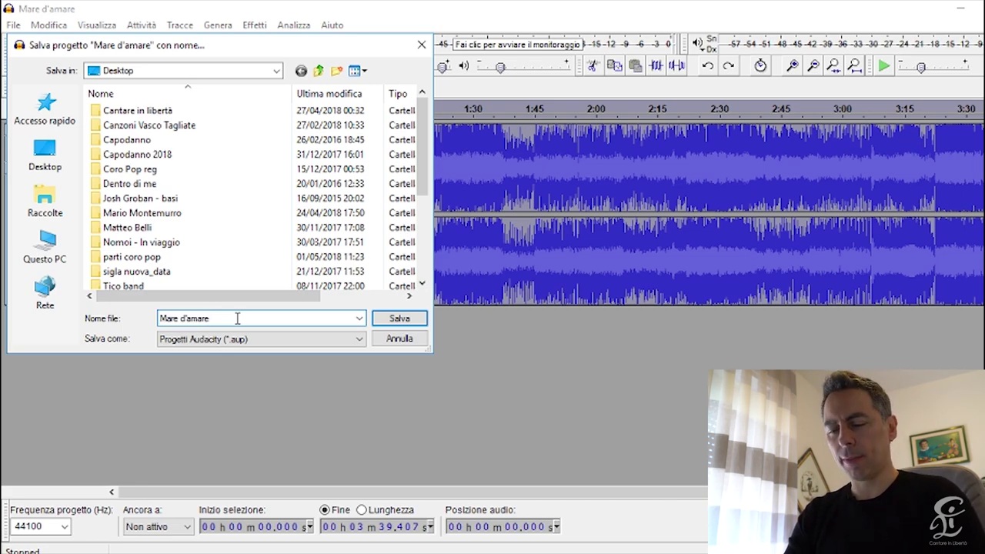
pyautogui.click(400, 339)
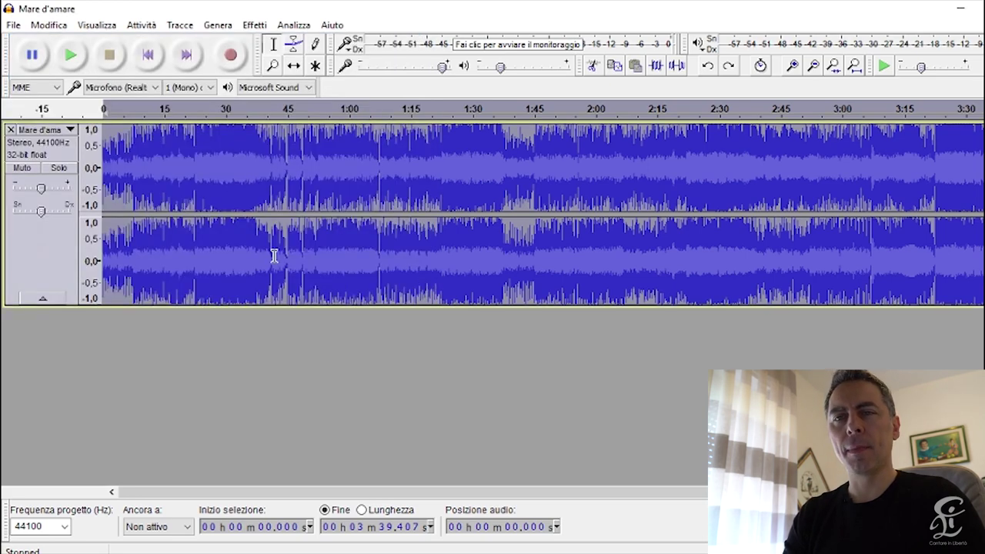
# Step: Export the audio to the Desktop as a 16-bit PCM WAV file named "Mare d'amare -2", keeping the existing metadata
pyautogui.click(13, 27)
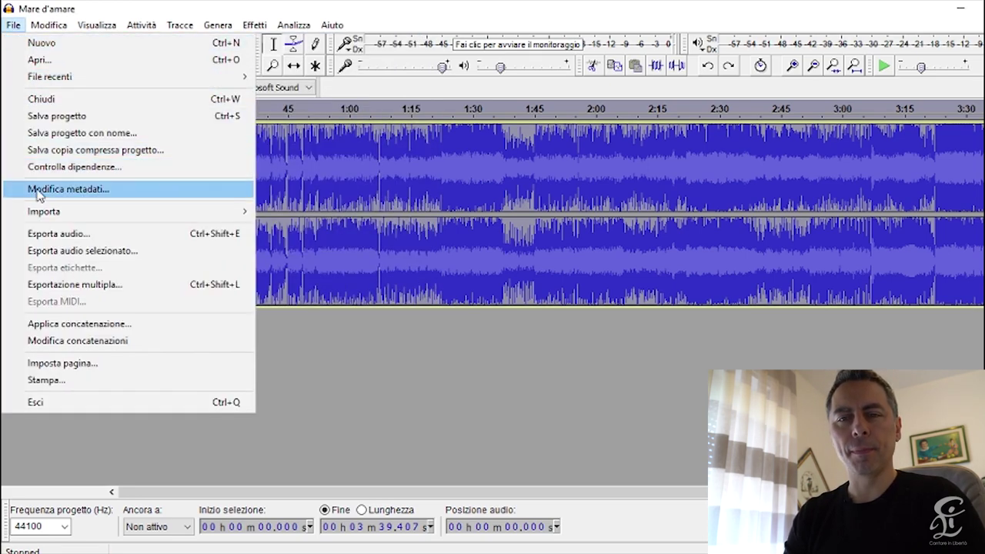
pyautogui.click(46, 233)
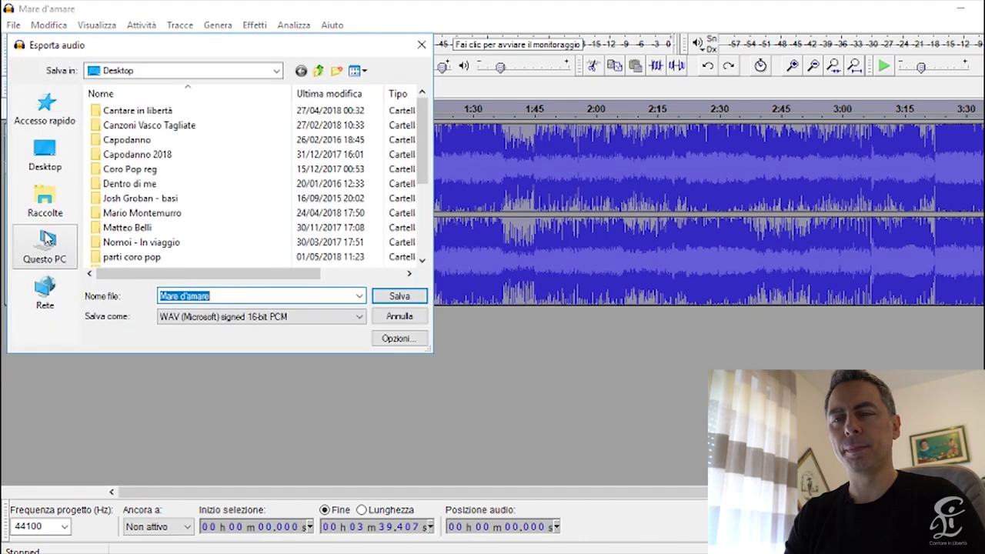
pyautogui.click(48, 162)
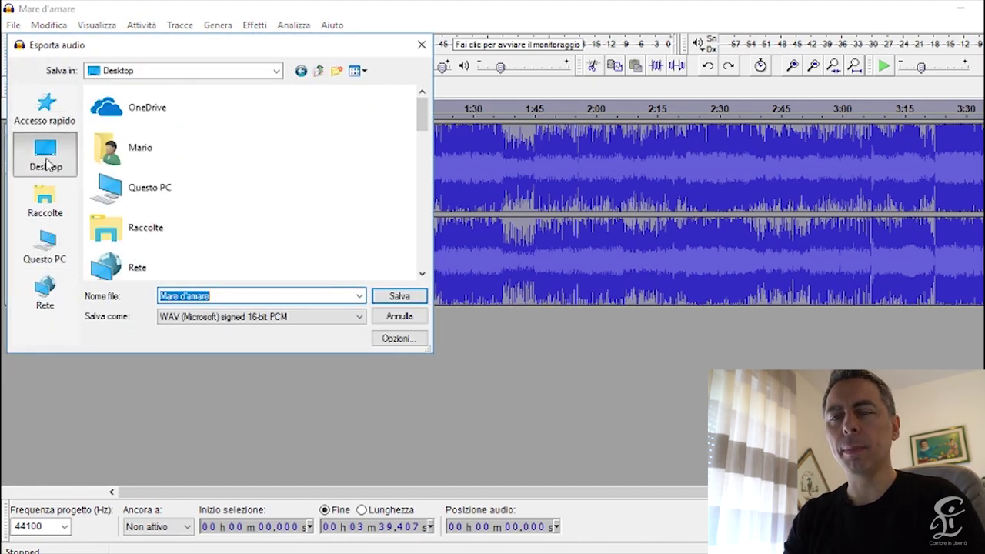
pyautogui.click(225, 297)
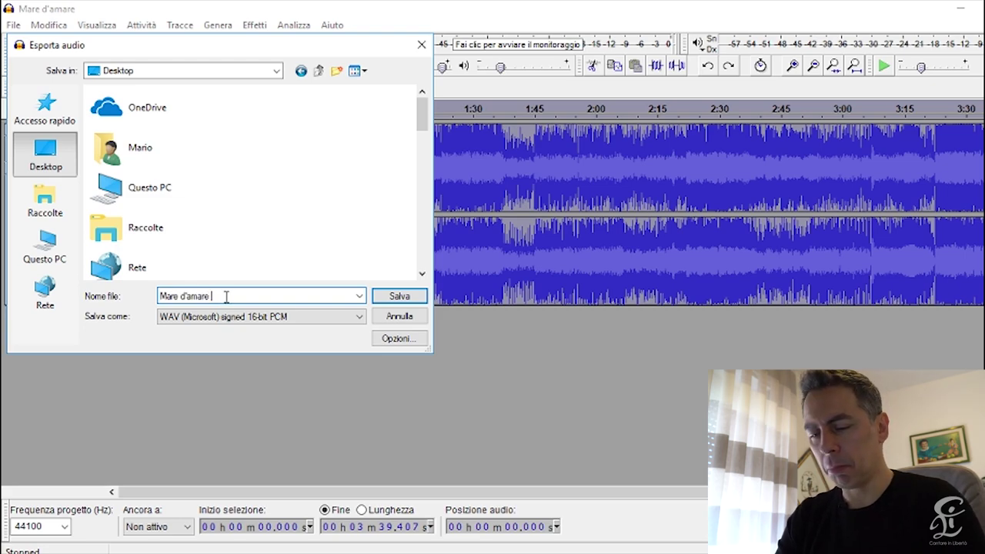
pyautogui.write('-2')
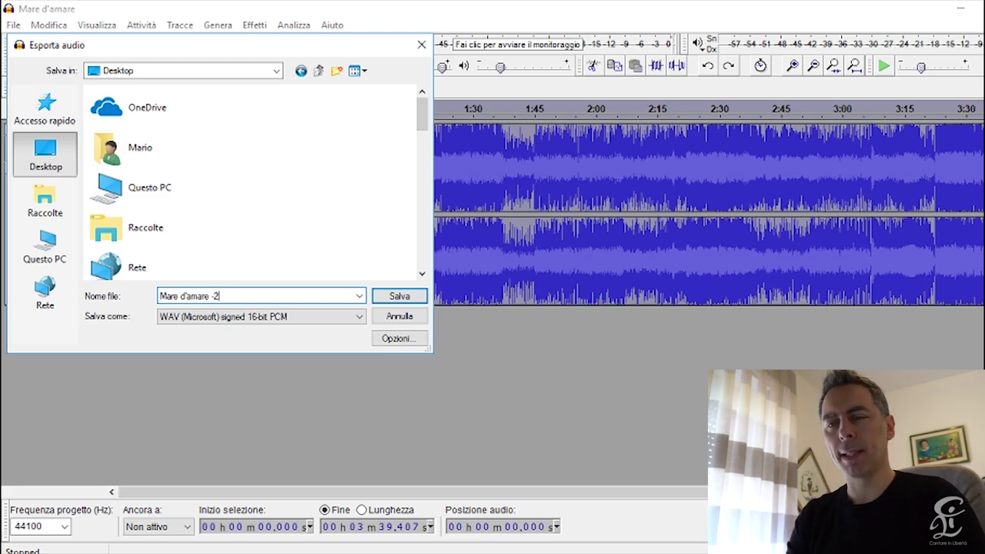
pyautogui.click(399, 298)
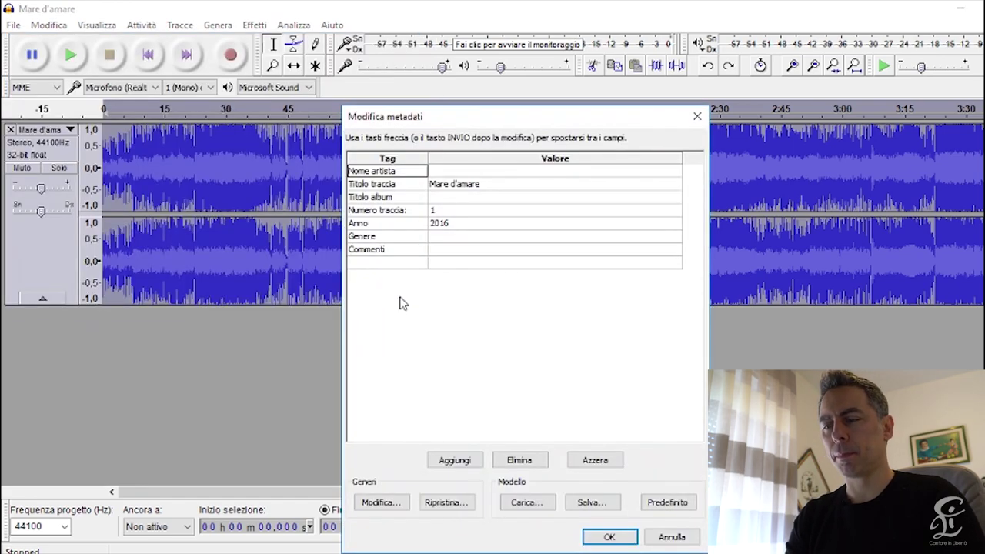
pyautogui.click(607, 537)
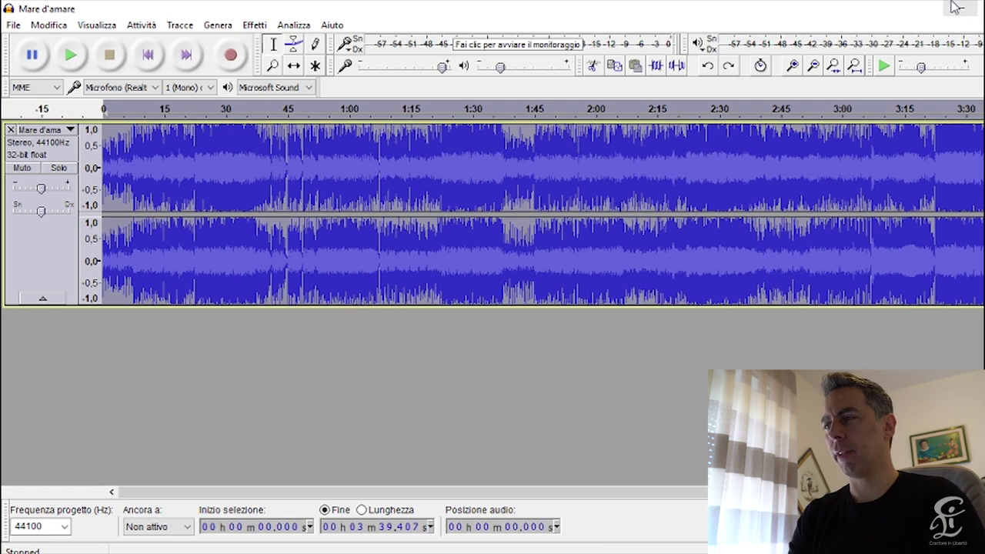
# Step: Close the project without saving its changes
pyautogui.click(976, 8)
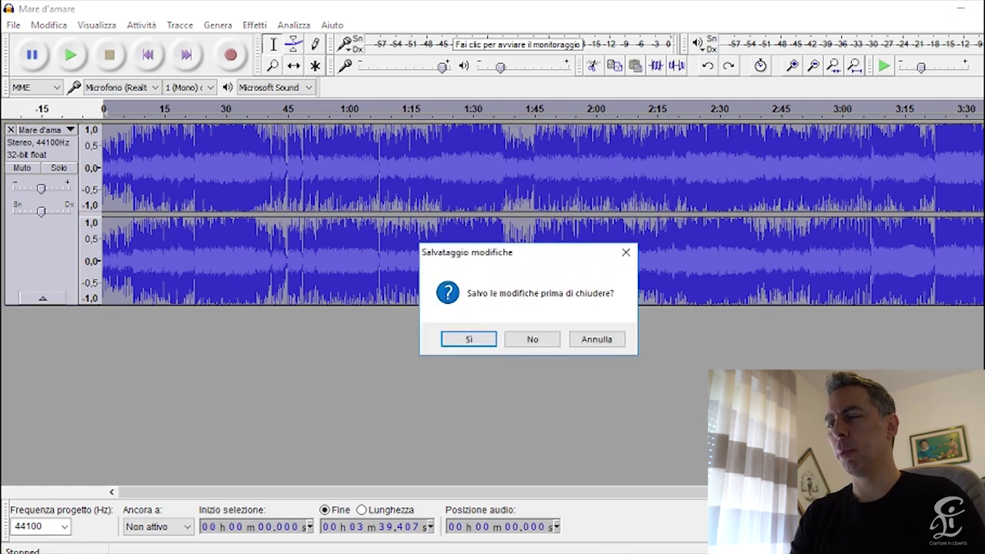
pyautogui.click(533, 340)
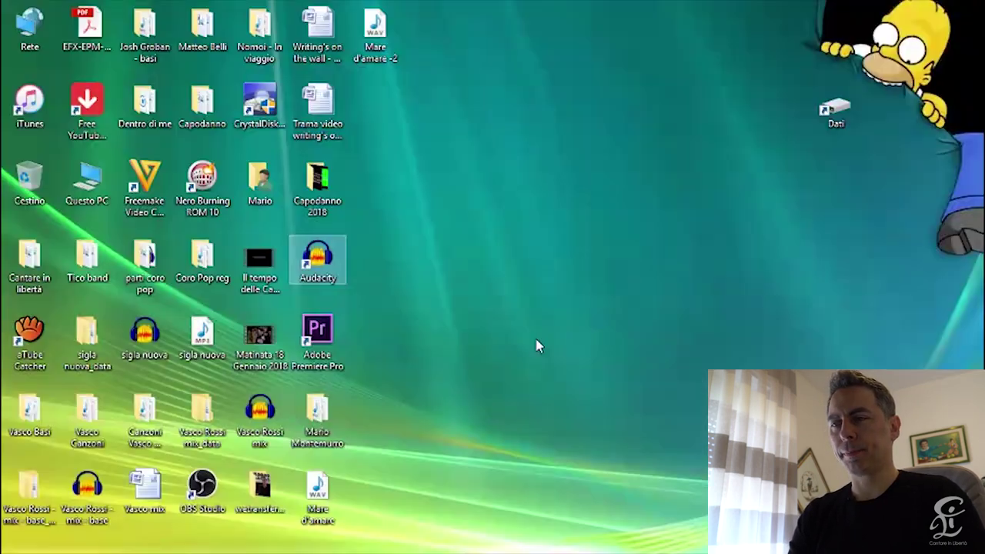